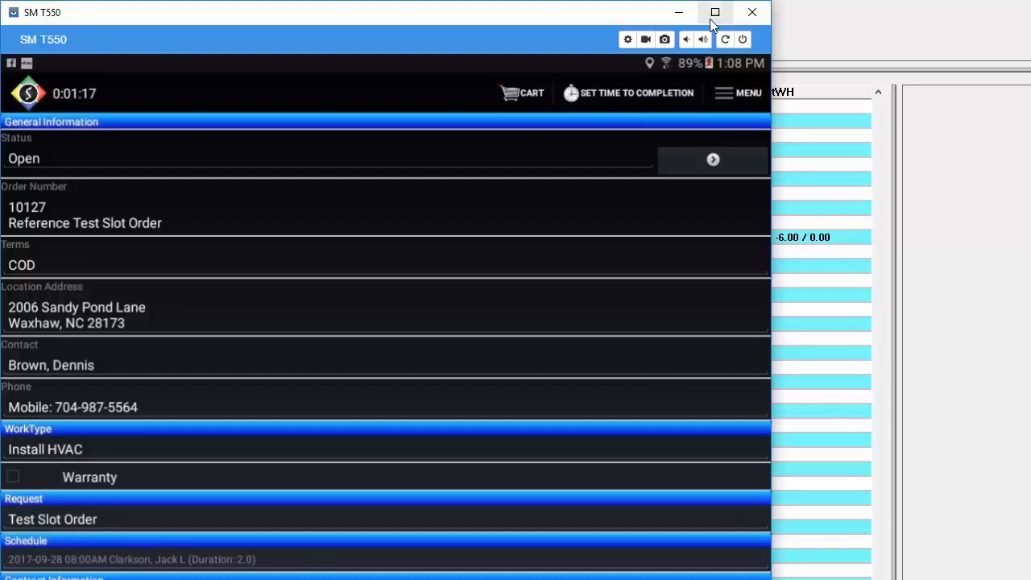
Step: Open the test order's cart and list all items in the HVAC Bundles category to add from
click(820, 2)
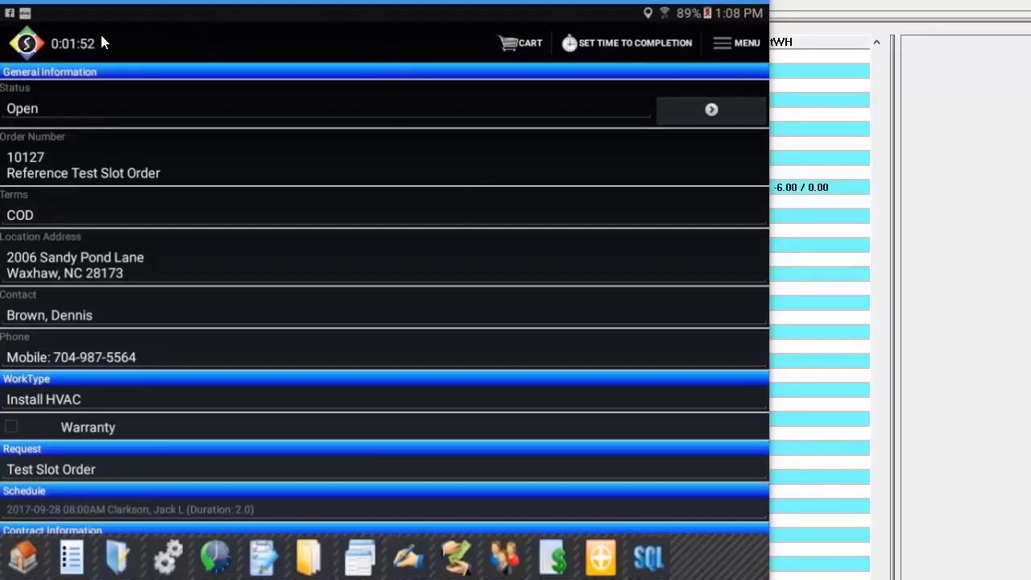
click(21, 562)
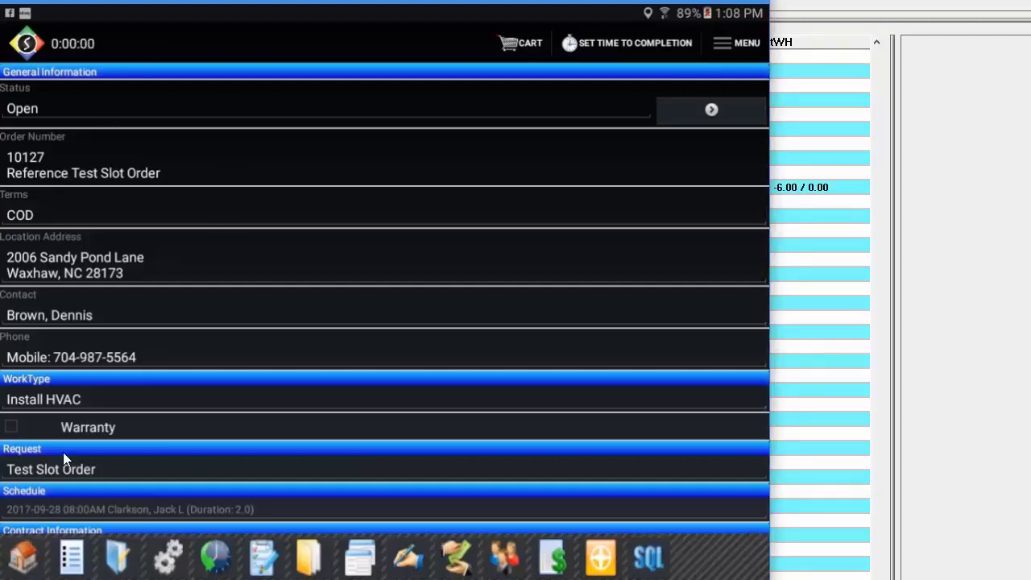
click(511, 45)
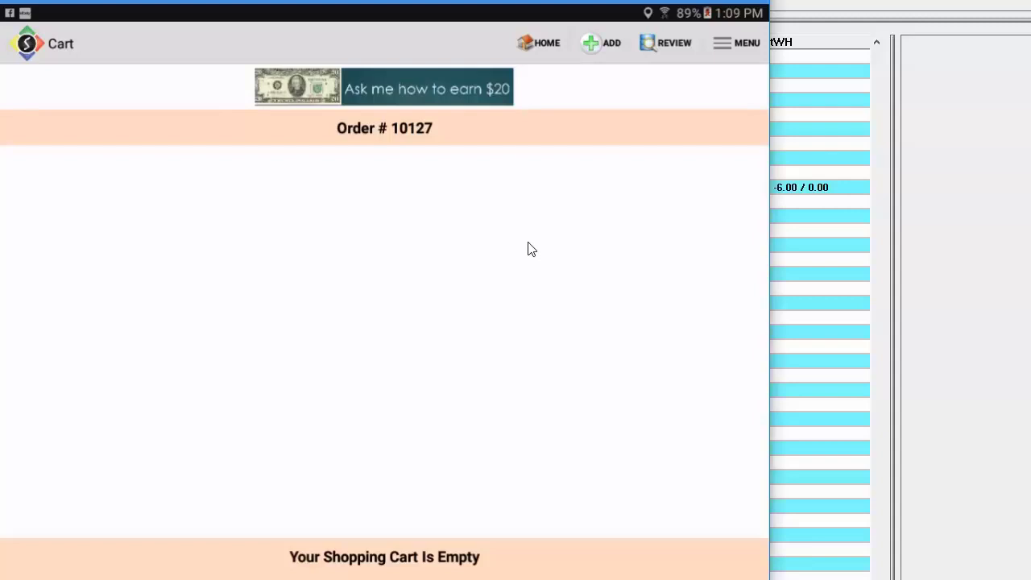
click(592, 45)
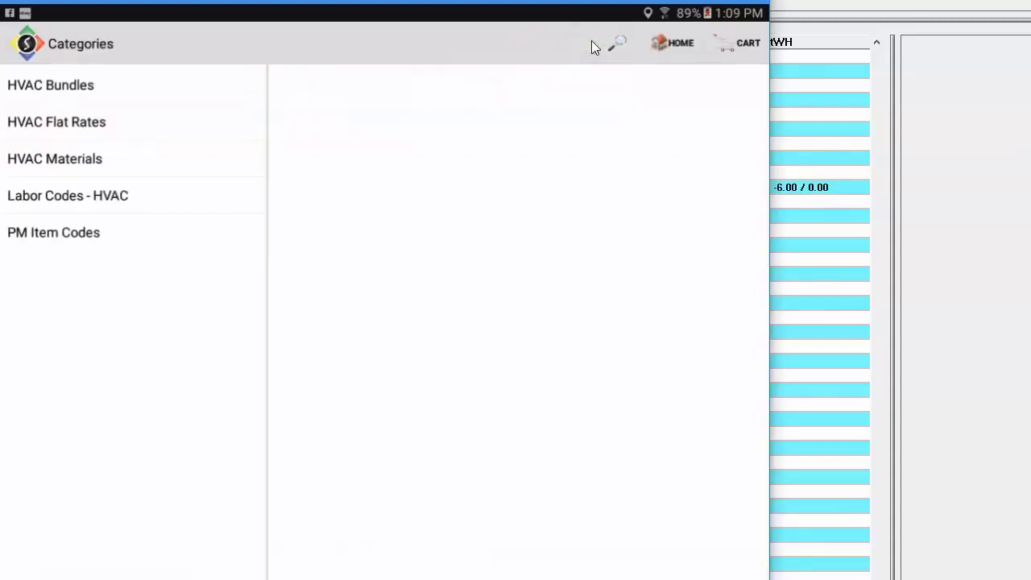
click(89, 90)
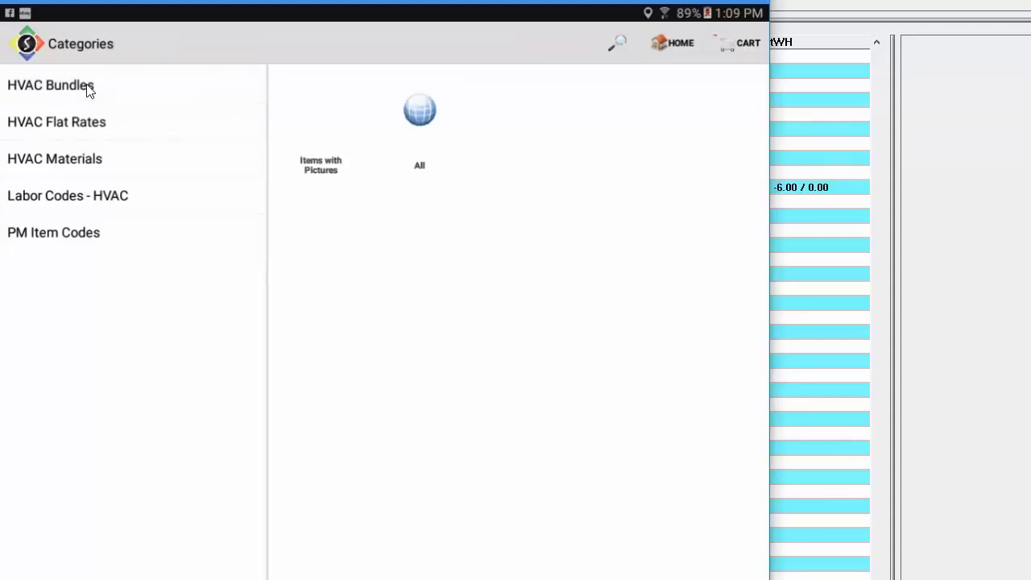
click(431, 110)
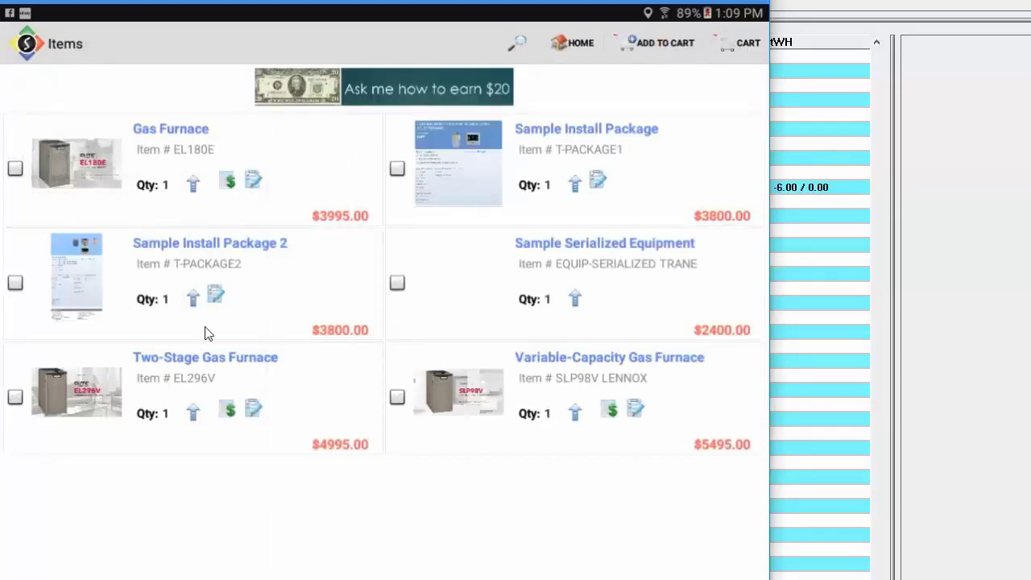
Step: Open the Two-Stage Gas Furnace (EL296V) and review its flat rate prices, choosing the Standard rate
click(103, 377)
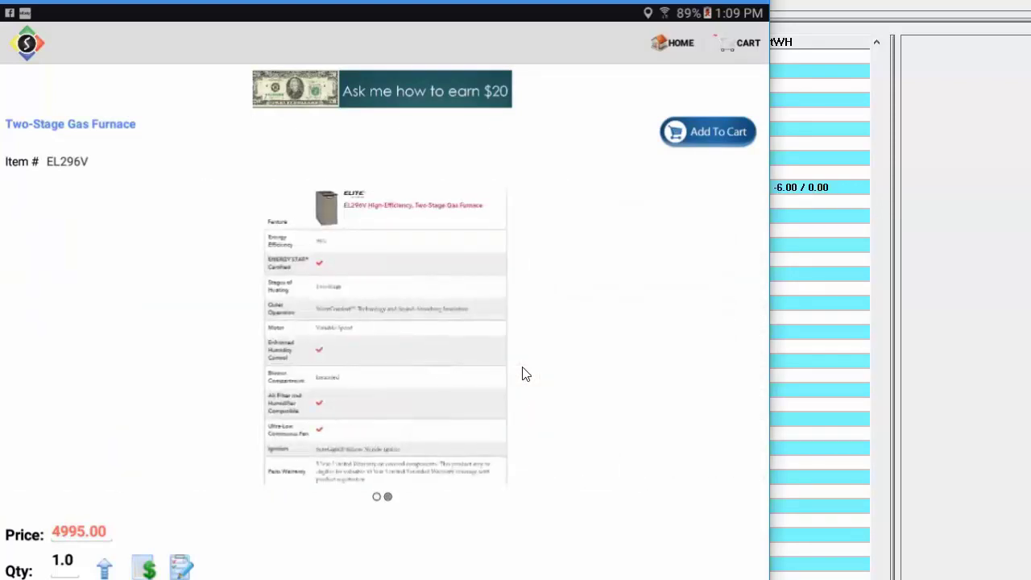
scroll(524, 373, down, 1)
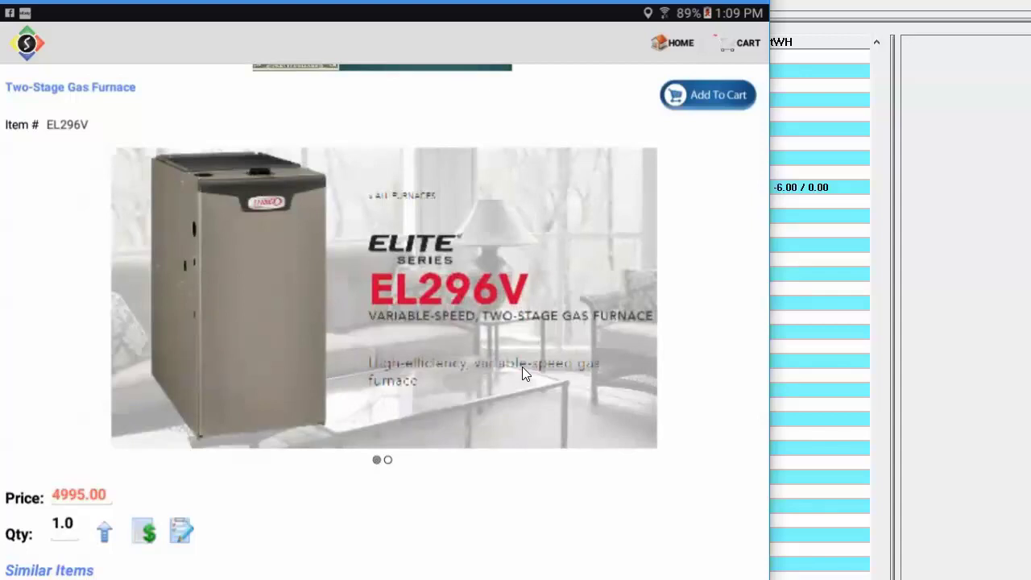
scroll(522, 371, down, 3)
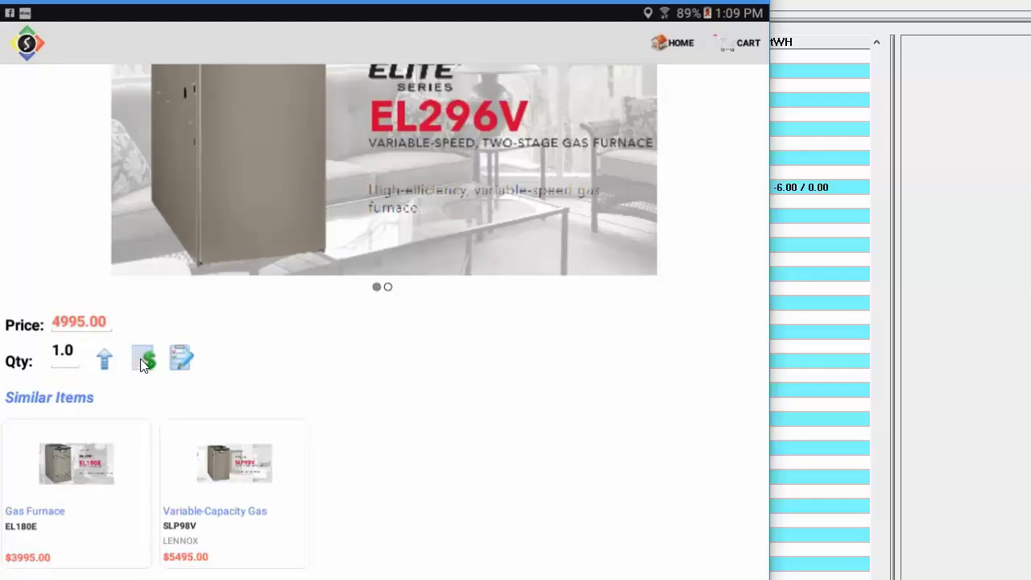
click(140, 364)
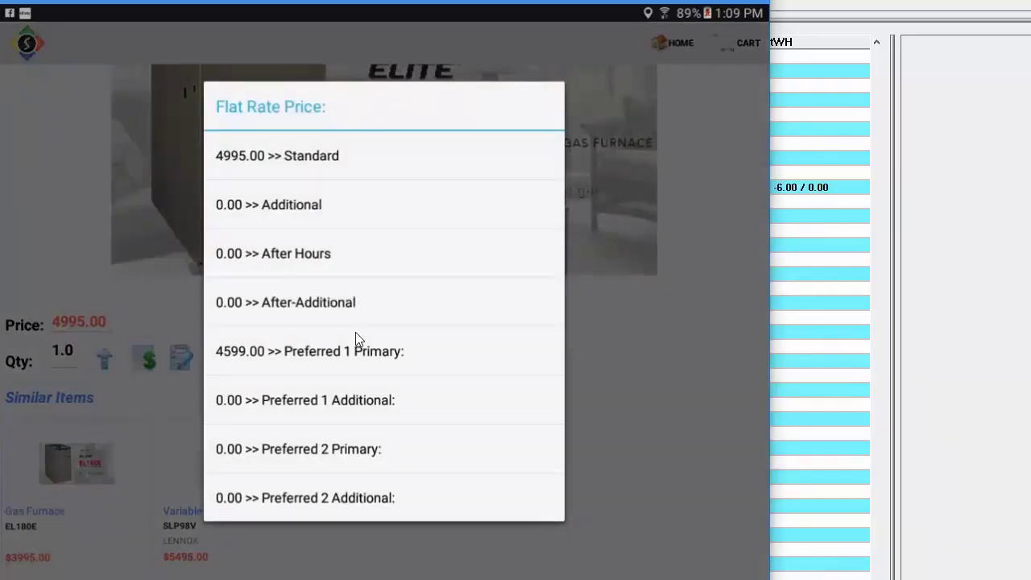
click(336, 161)
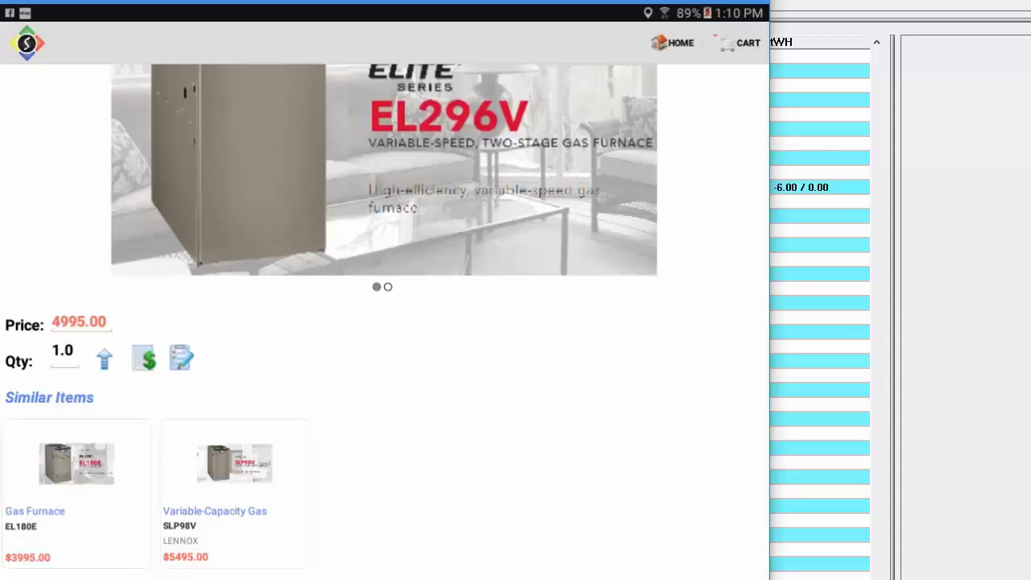
Step: Examine the EL296V furnace's product page and its similar items, and return to the item list
scroll(385, 322, up, 4)
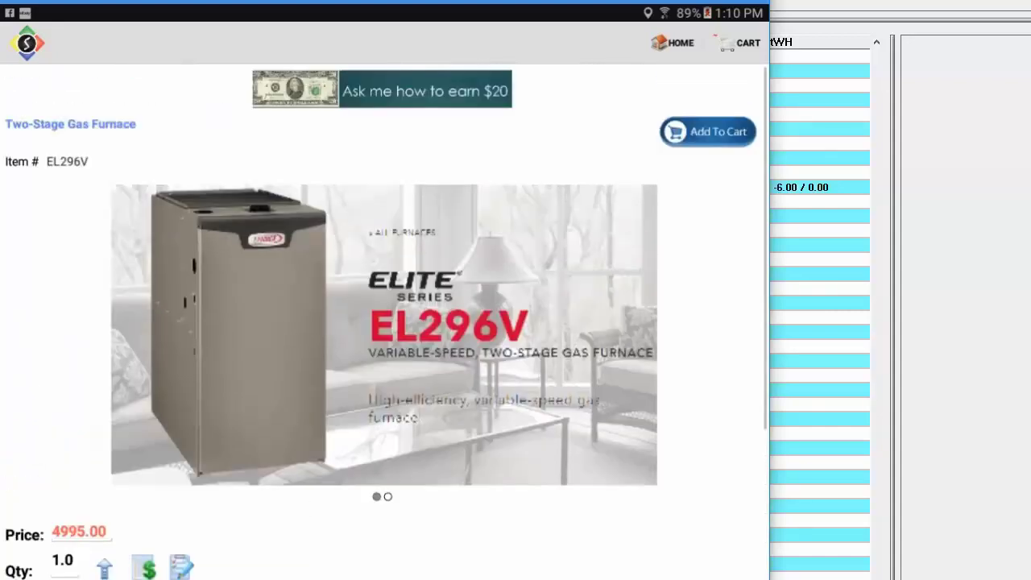
scroll(385, 322, down, 4)
scroll(385, 322, up, 1)
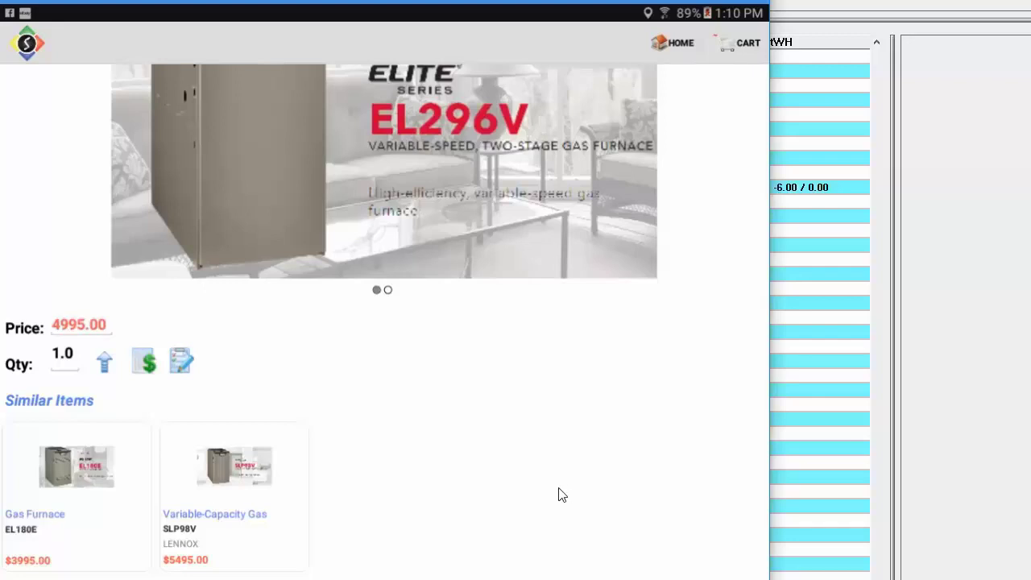
scroll(562, 495, up, 3)
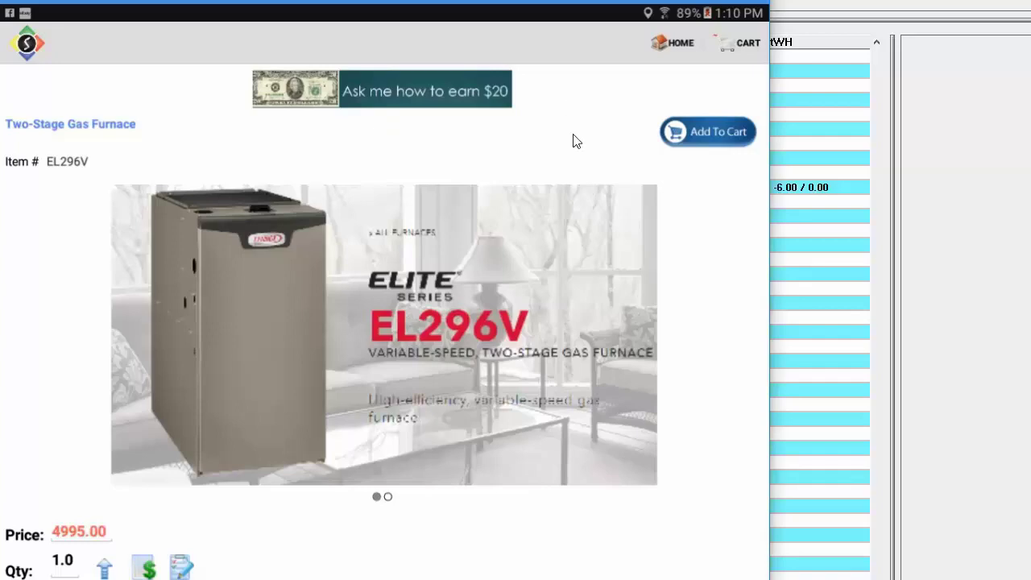
scroll(573, 138, down, 3)
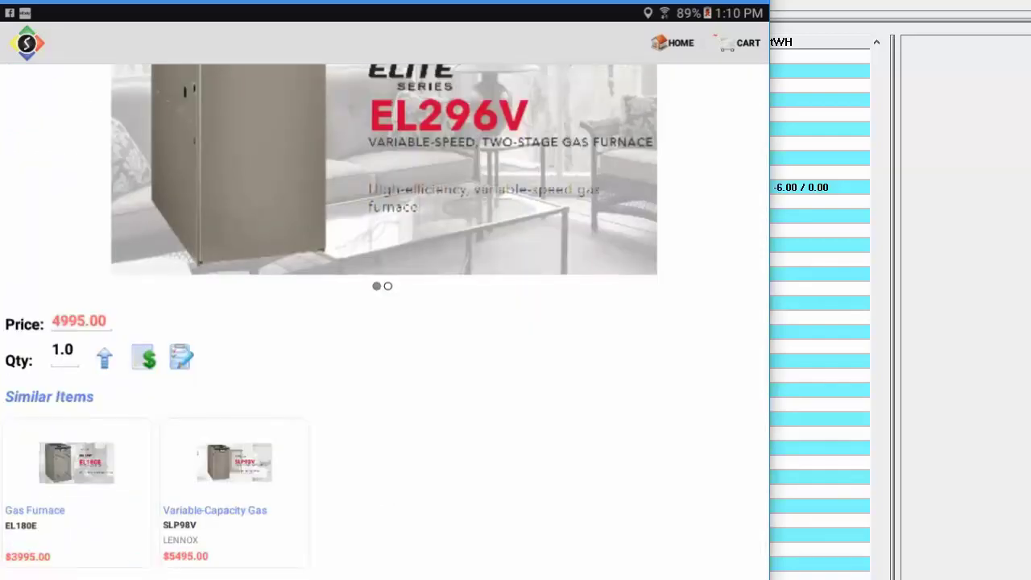
key(Escape)
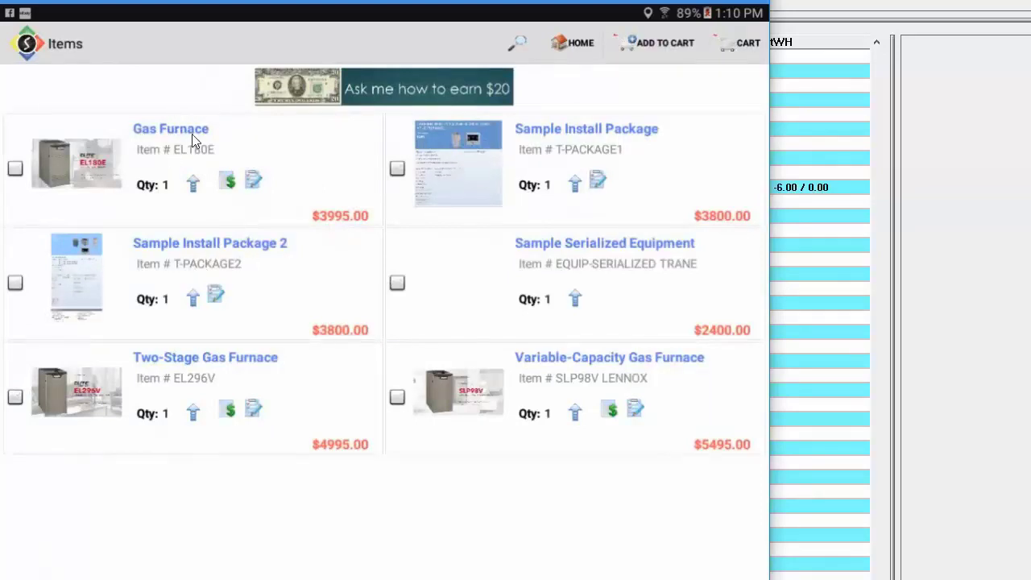
Step: Open the Gas Furnace (EL180E) and examine its price, similar items and accessory items
click(86, 163)
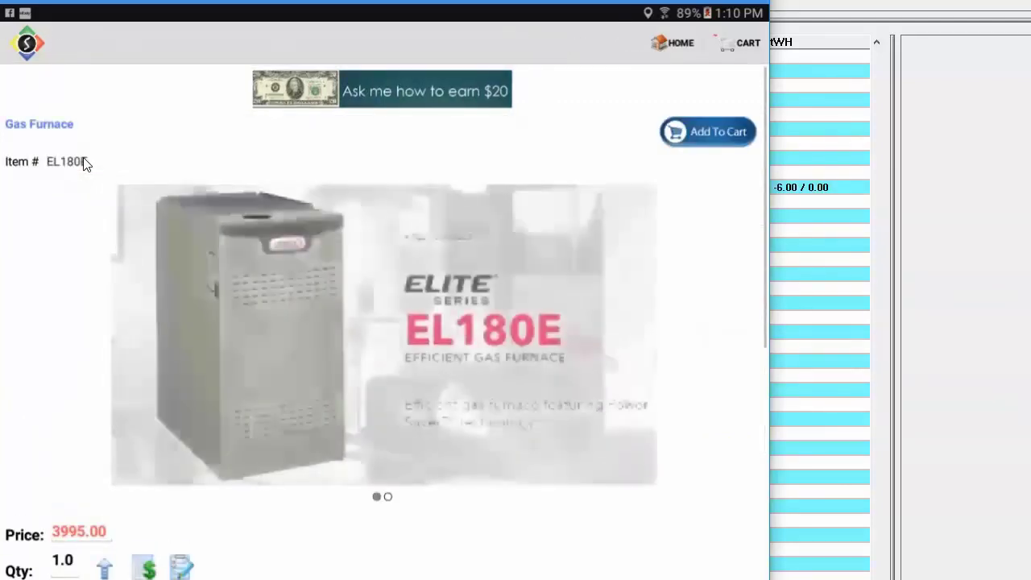
scroll(86, 163, down, 1)
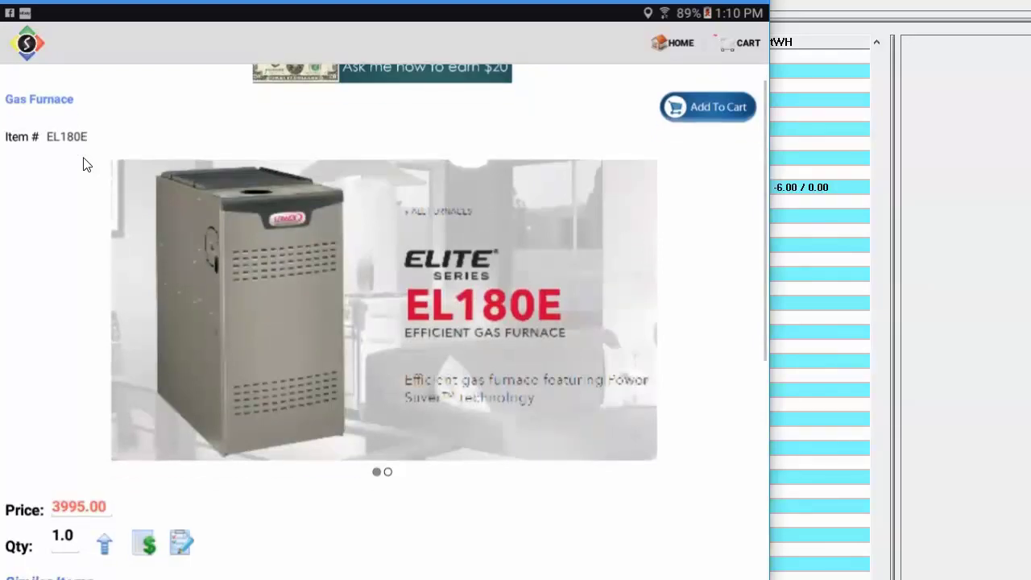
scroll(84, 163, down, 5)
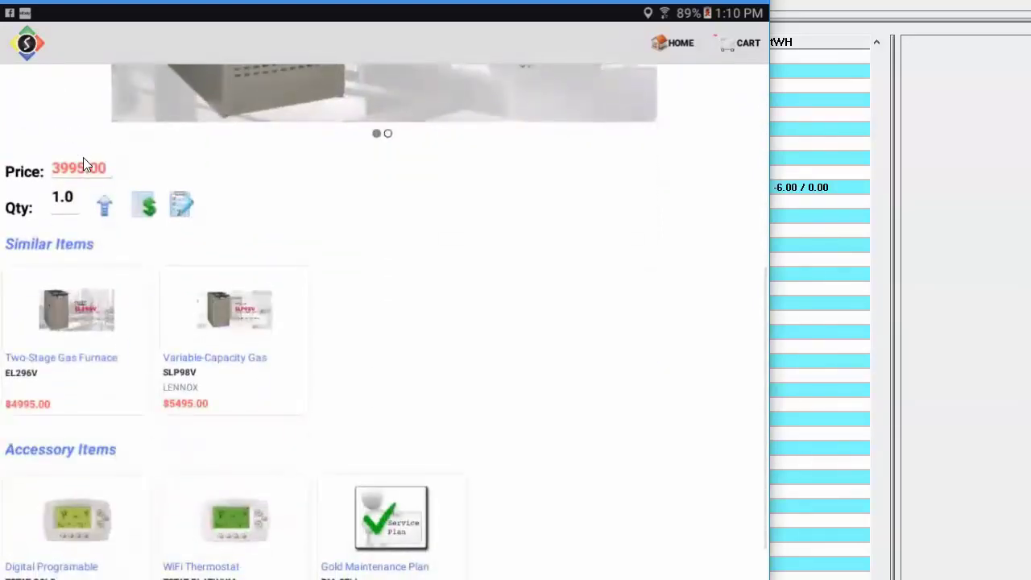
scroll(83, 158, down, 1)
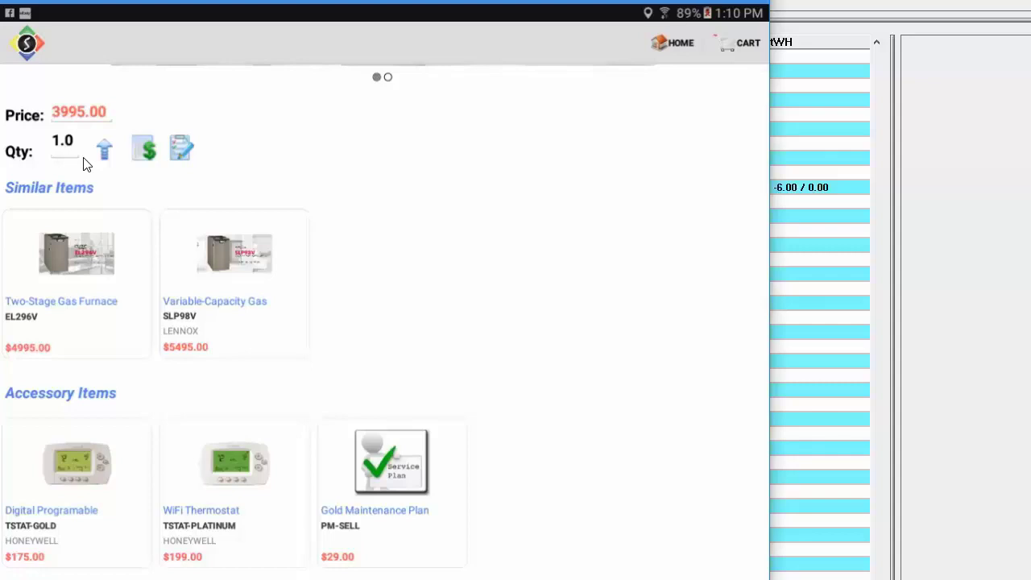
scroll(83, 157, up, 7)
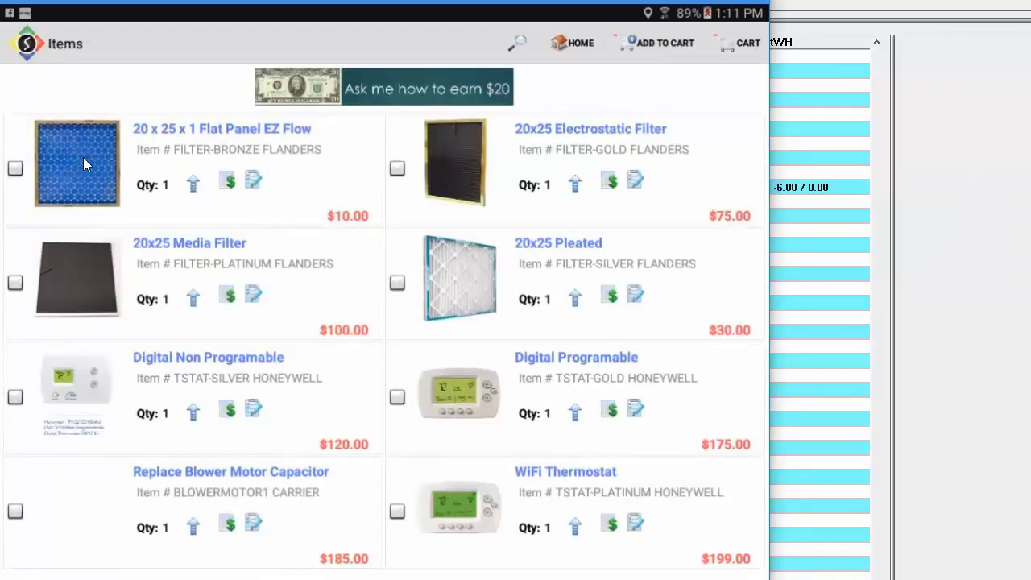
Step: Open the Digital Programable thermostat (TSTAT-GOLD) and examine its description, price and similar items
click(459, 392)
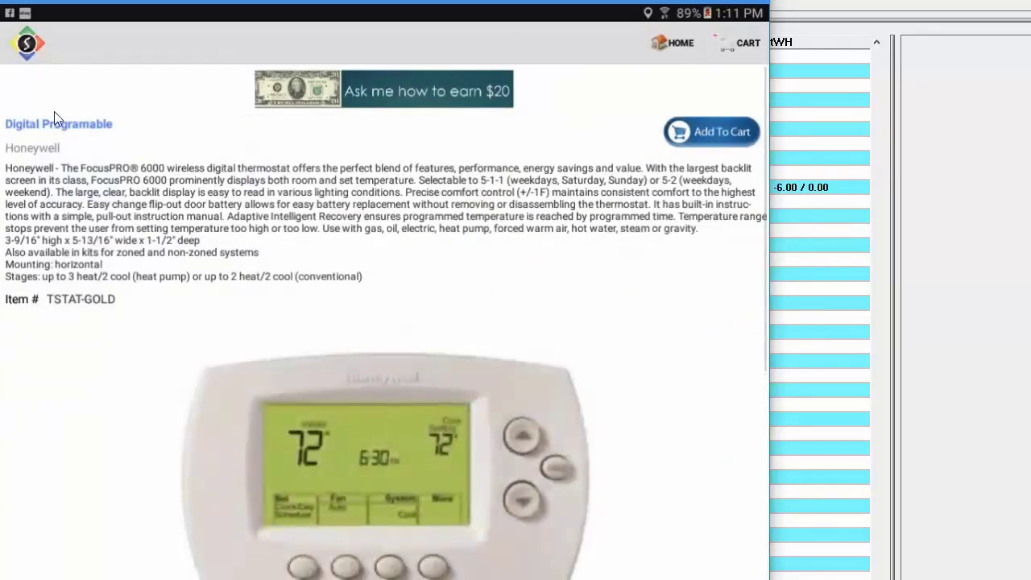
scroll(550, 289, down, 2)
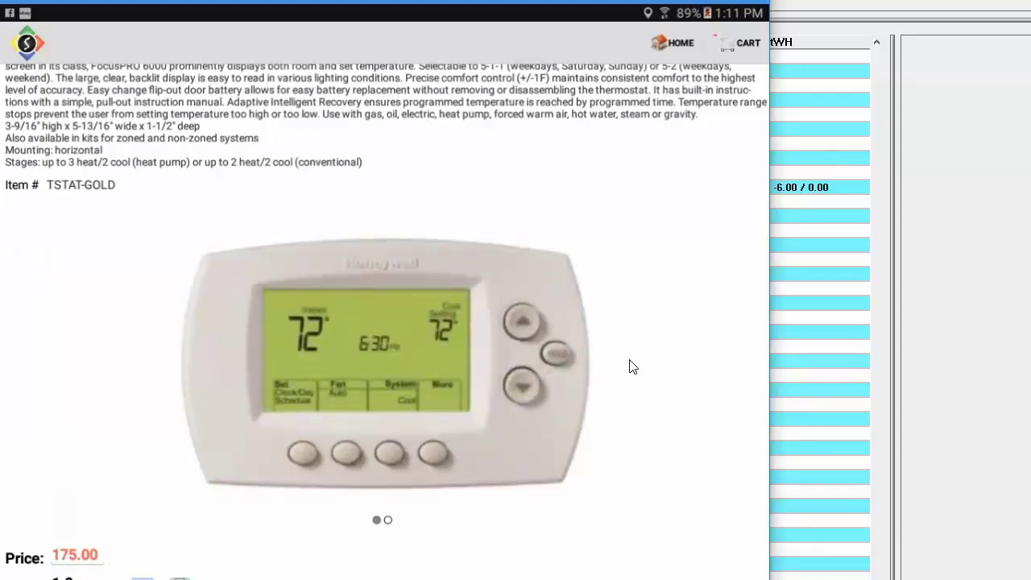
scroll(633, 367, down, 5)
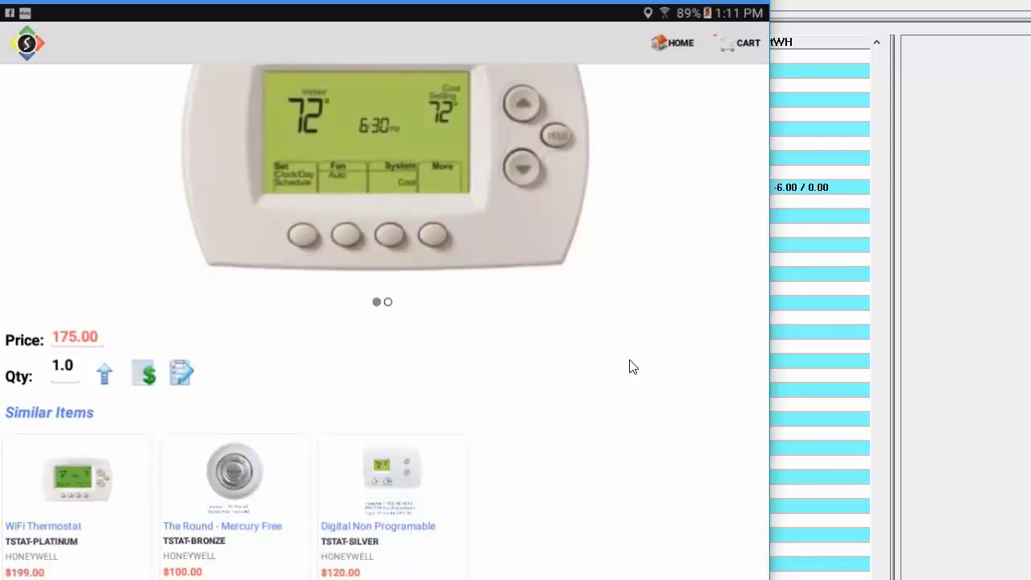
scroll(632, 367, down, 1)
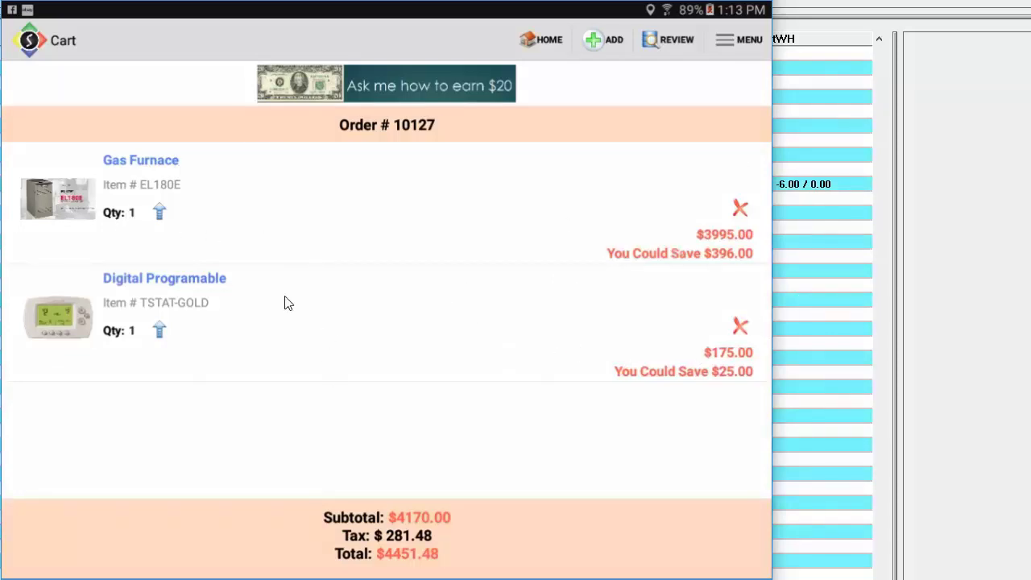
Step: Reopen the Digital Programable thermostat from the cart and examine its price, quantity and similar items
click(62, 317)
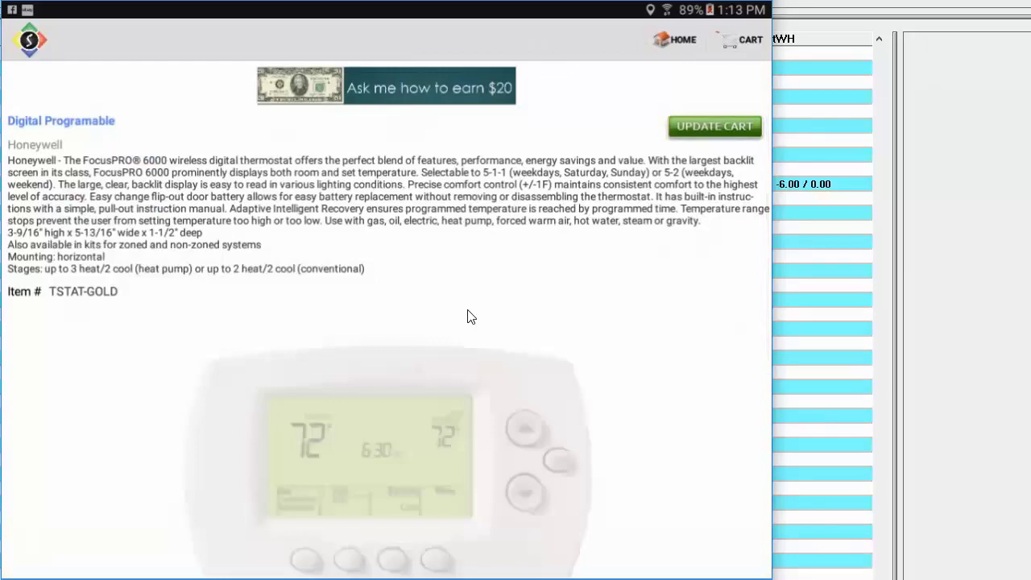
scroll(471, 317, down, 5)
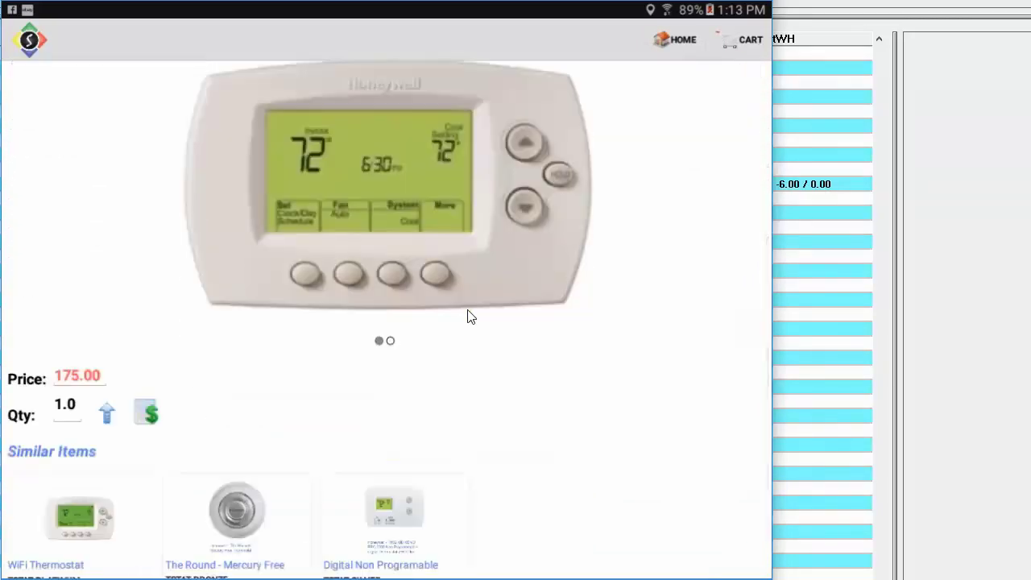
scroll(495, 293, up, 2)
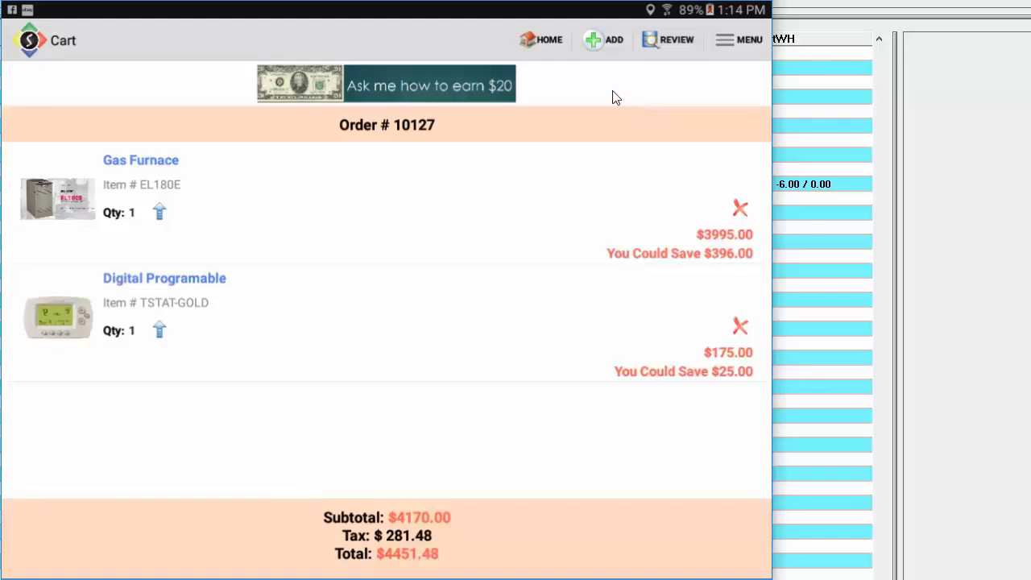
Step: Return to the order and review its item detail lines and the row options for the TSTAT-GOLD line
click(546, 39)
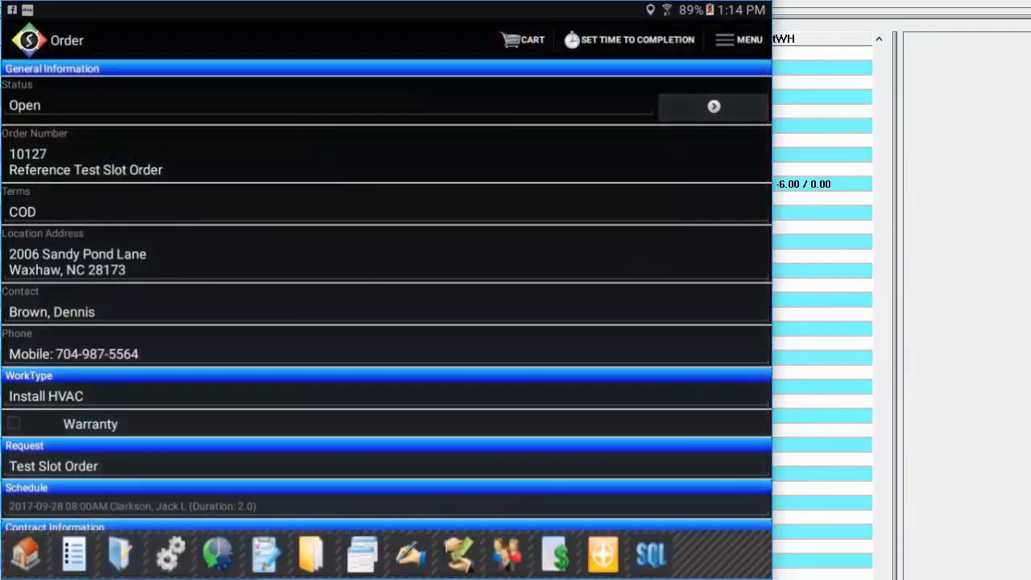
click(74, 553)
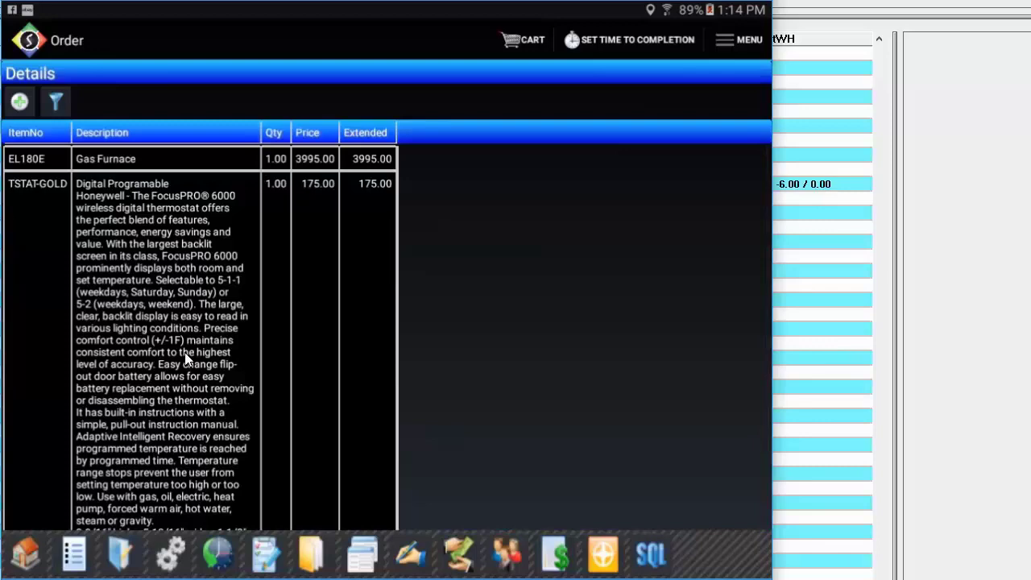
scroll(196, 338, down, 3)
scroll(197, 338, up, 3)
click(348, 354)
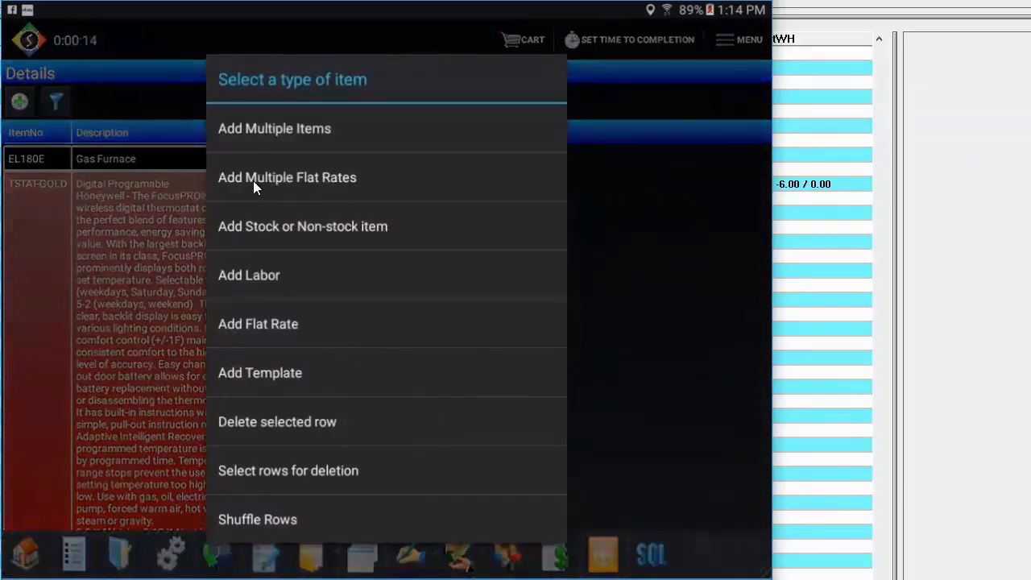
click(167, 400)
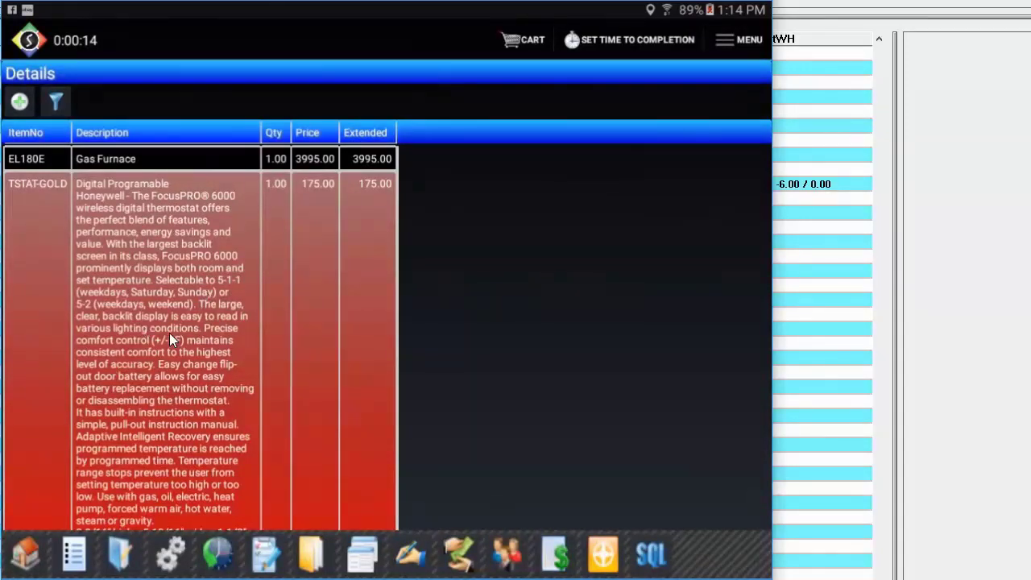
click(456, 554)
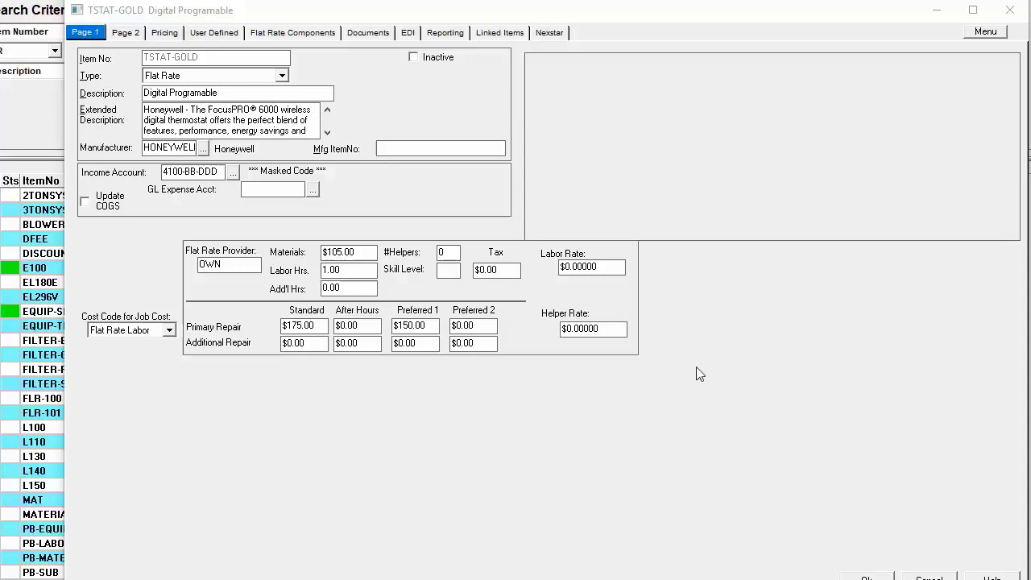
Step: Show the similar and accessory items linked to TSTAT-GOLD in its item record and select TSTAT-BRONZE
click(505, 34)
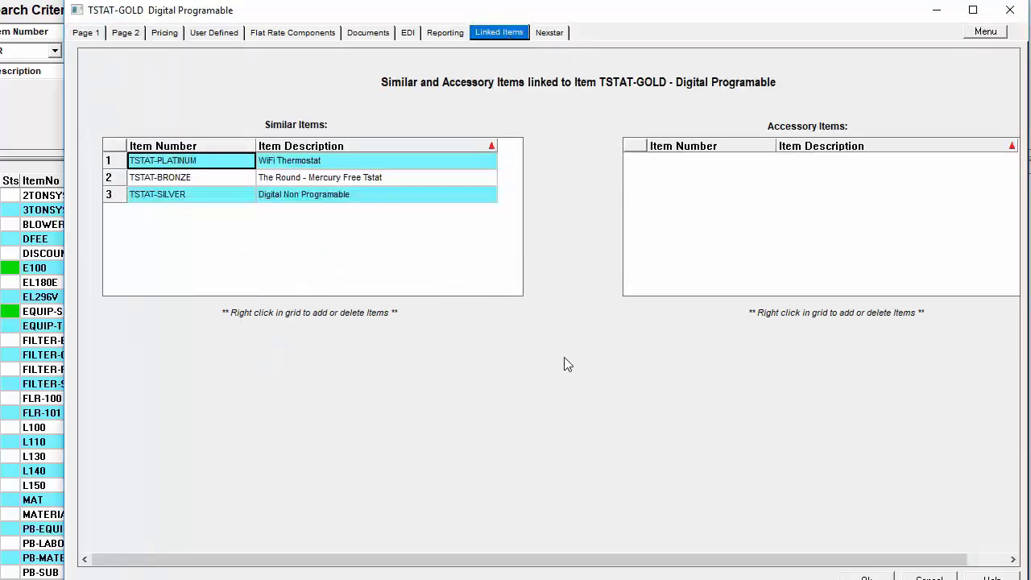
click(200, 177)
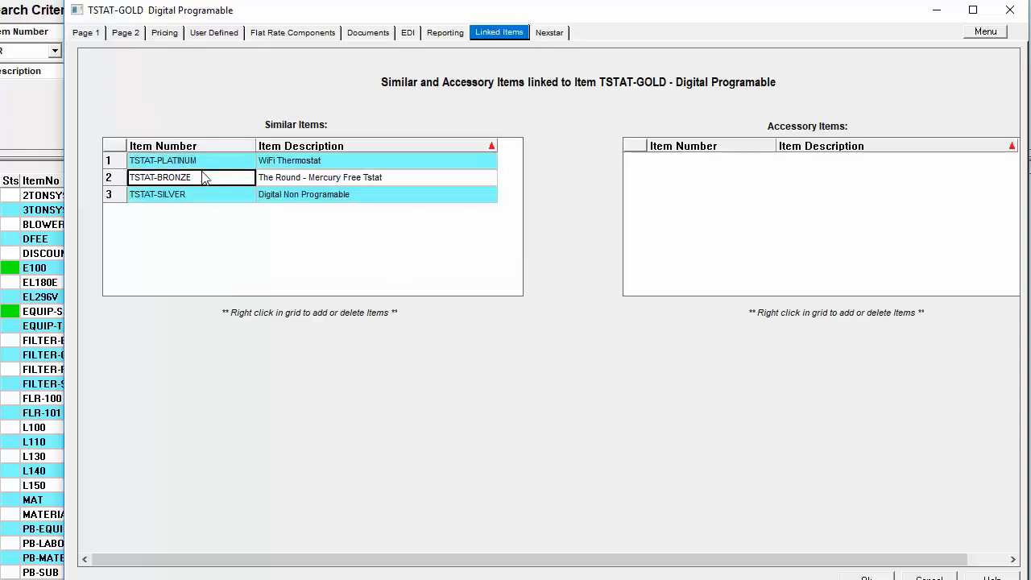
Step: Go through the similar items TSTAT-SILVER, TSTAT-BRONZE and TSTAT-PLATINUM linked to TSTAT-GOLD, ending on TSTAT-PLATINUM
click(191, 195)
click(196, 178)
click(195, 166)
click(199, 174)
click(202, 193)
click(199, 177)
click(198, 164)
click(198, 164)
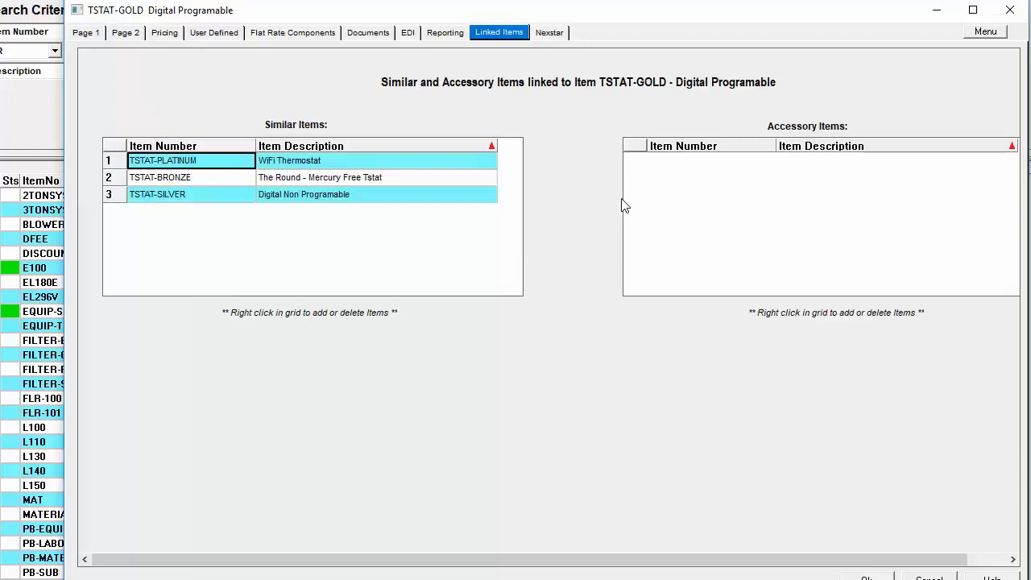
Step: Link FILTER-SILVER to TSTAT-GOLD as an accessory item and delete that accessory link again
right_click(674, 185)
click(749, 187)
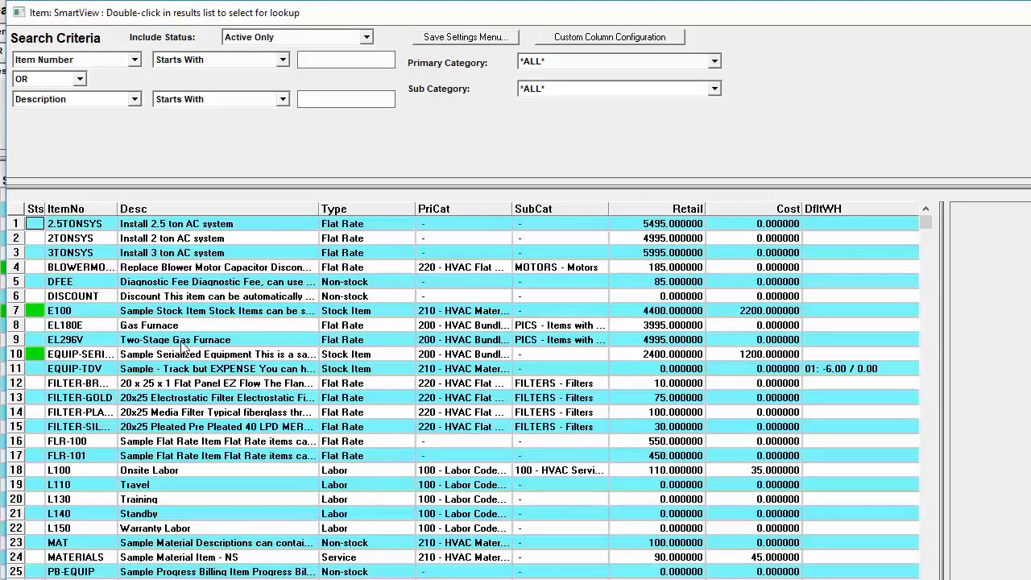
double_click(181, 426)
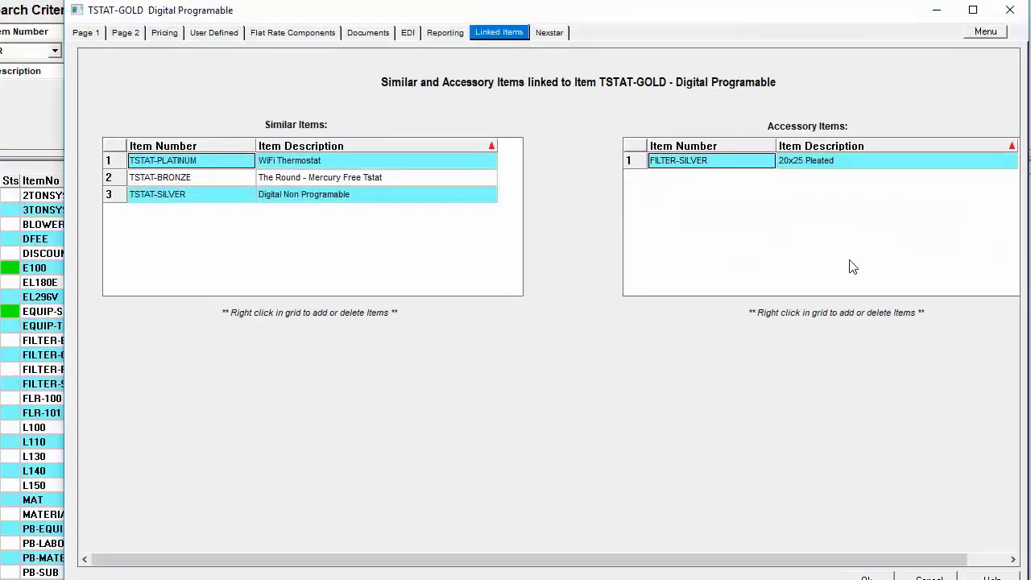
right_click(702, 162)
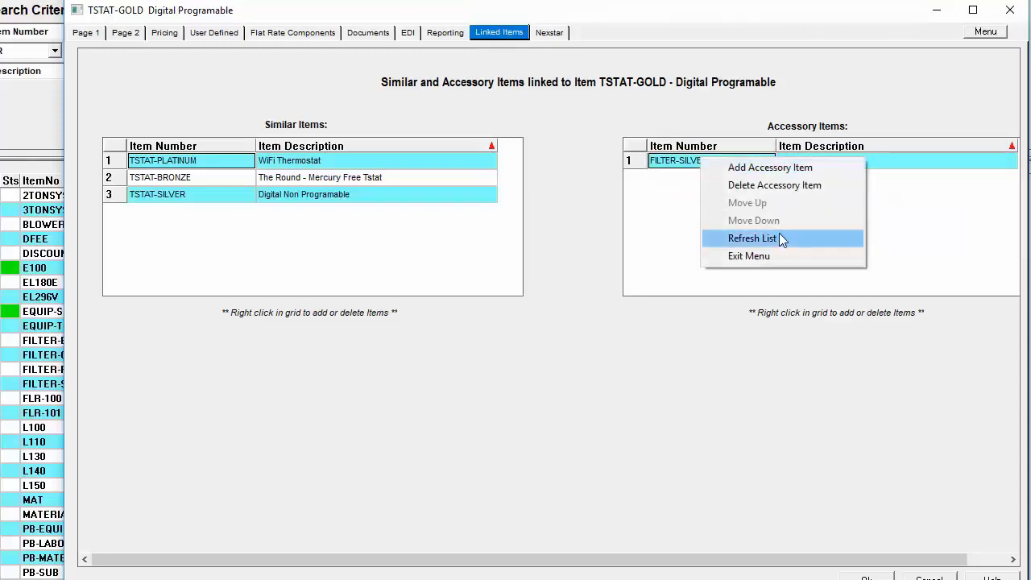
click(772, 186)
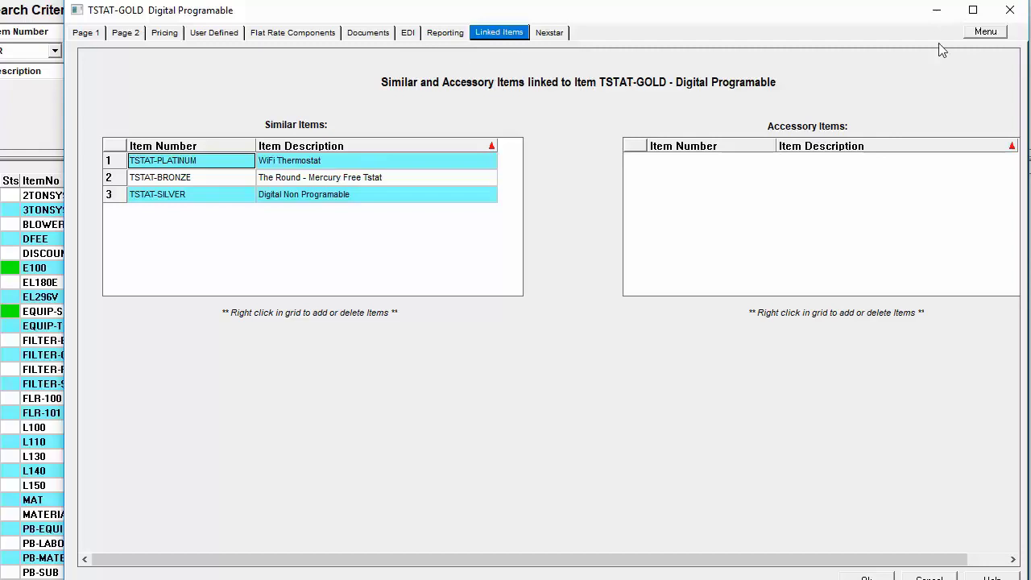
Step: Open the images managed for TSTAT-GOLD, preview the thermostat photo and the "What we'll do?" image, and close the viewer
click(984, 33)
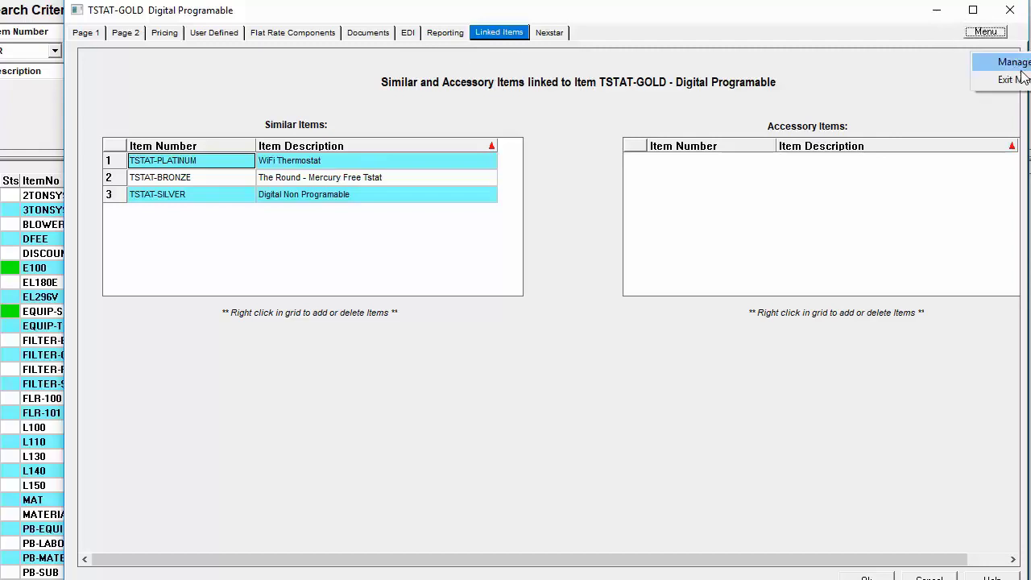
click(1021, 64)
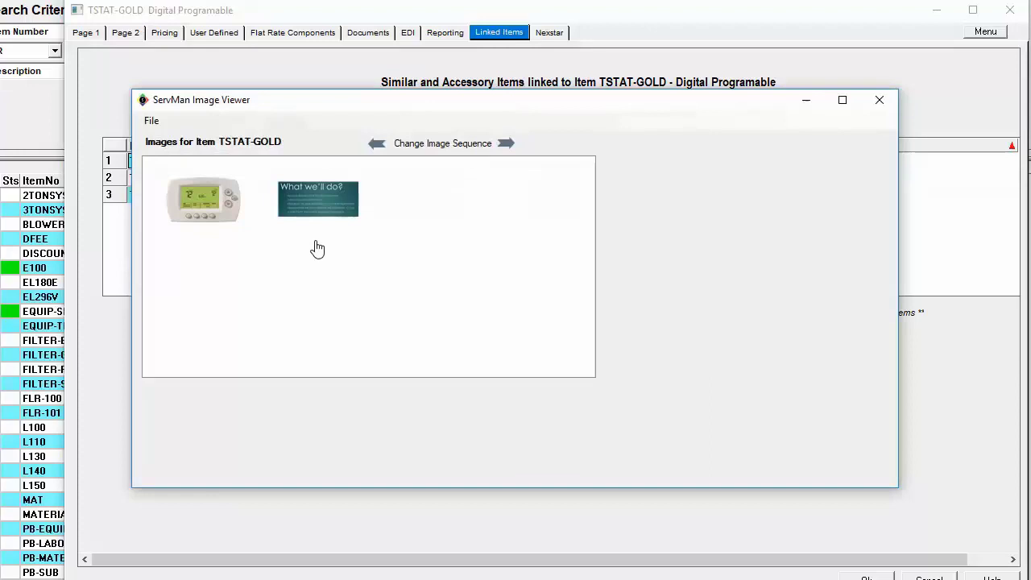
click(204, 205)
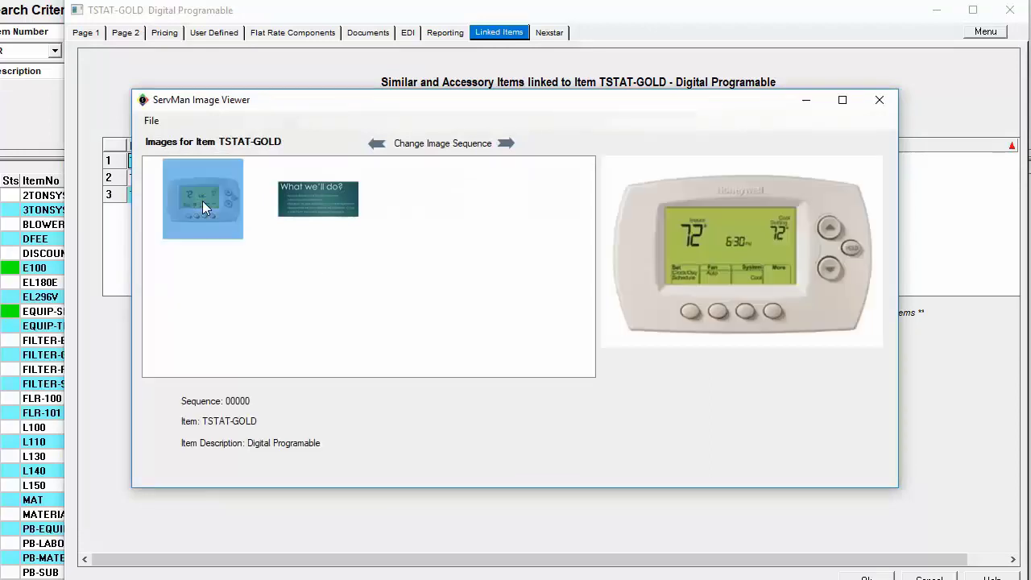
click(331, 209)
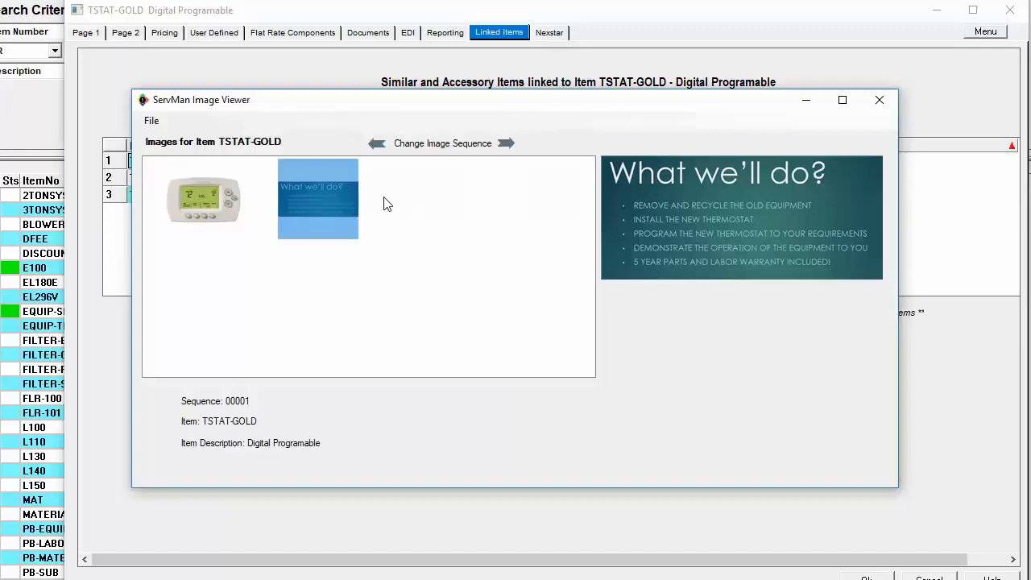
click(451, 235)
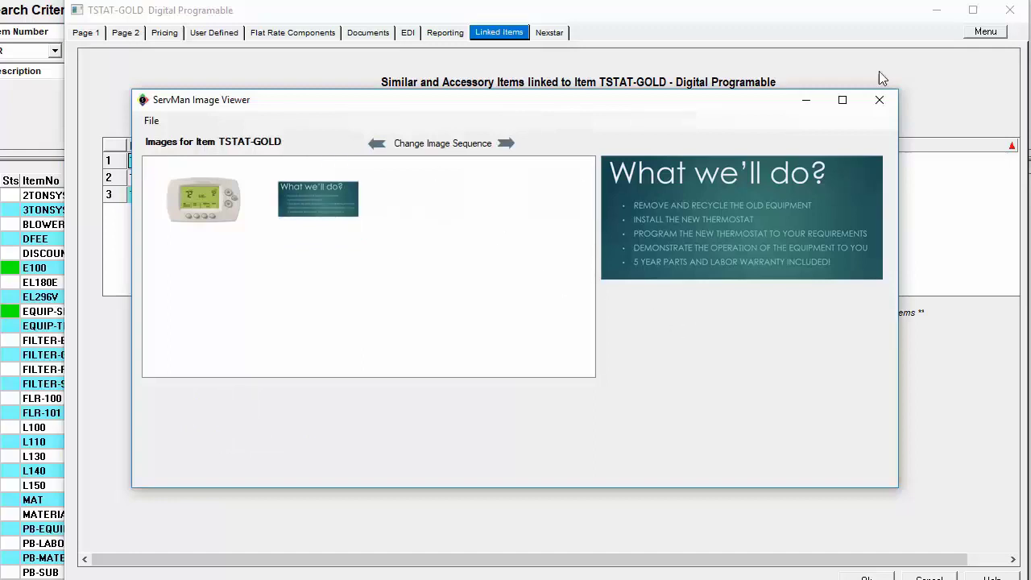
click(880, 101)
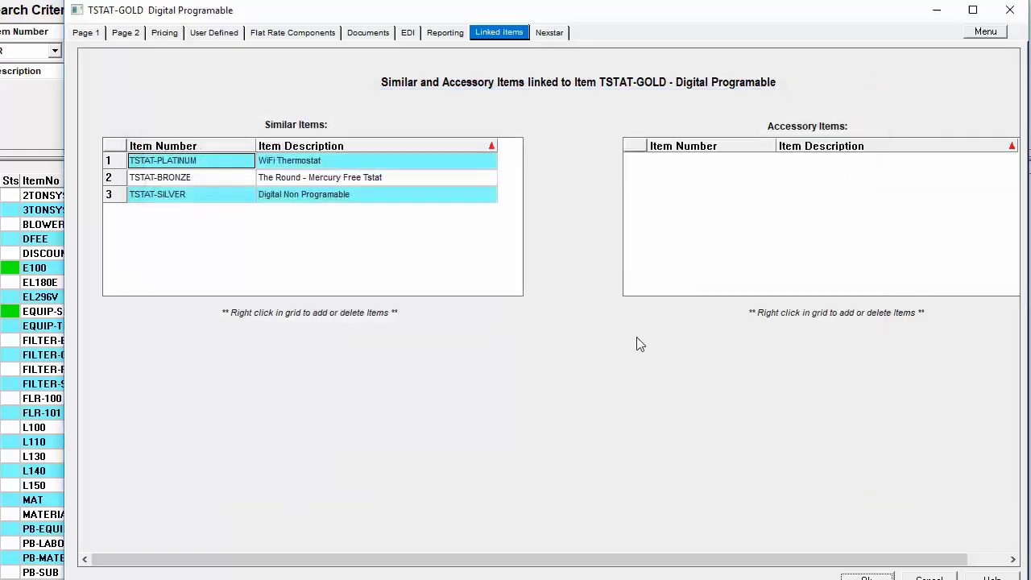